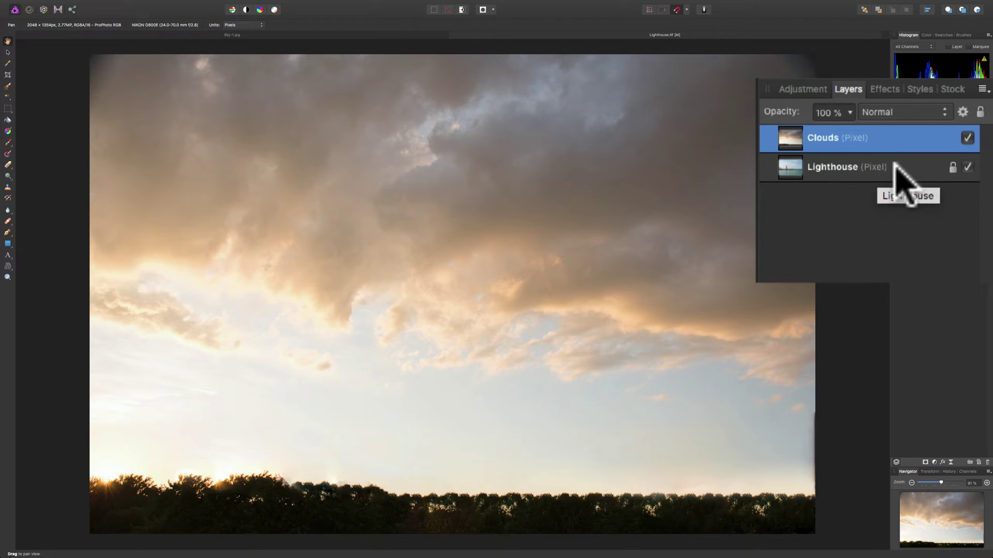
left_click_drag(870, 133, 605, 190)
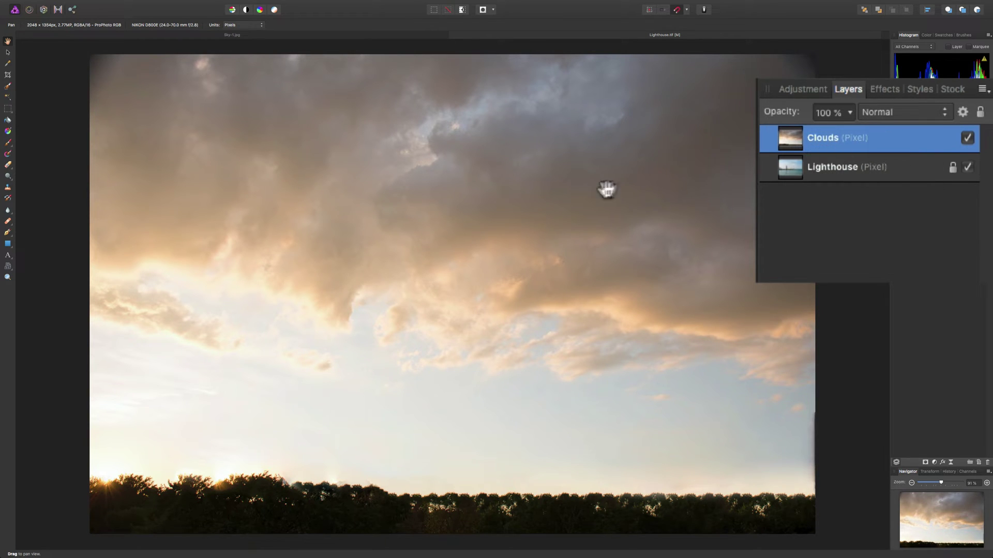
left_click(967, 138)
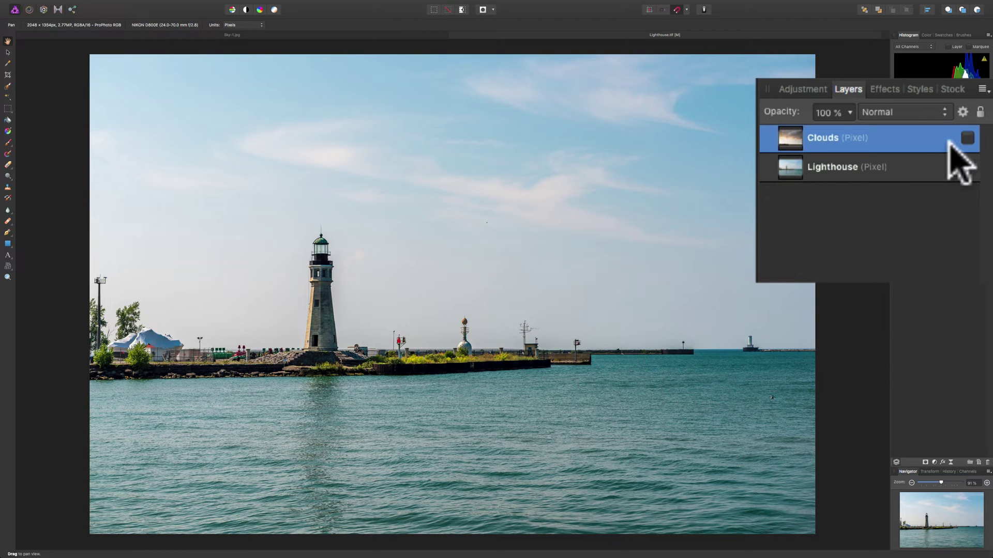
left_click(966, 138)
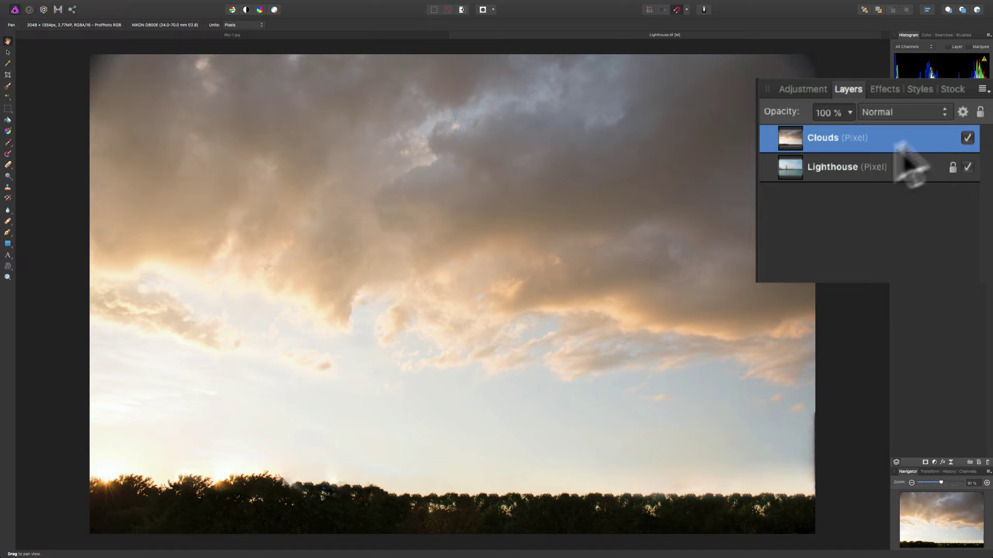
left_click(967, 138)
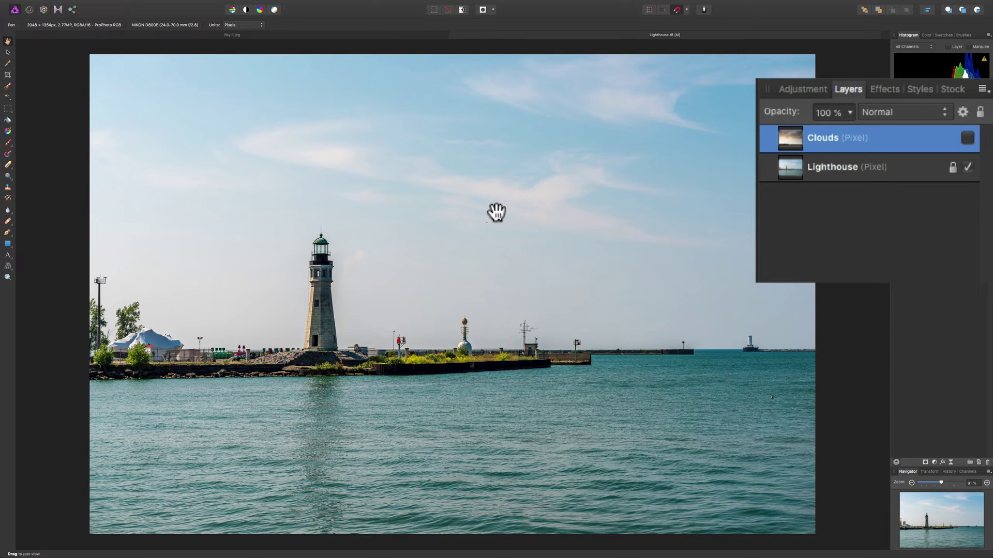
left_click_drag(496, 212, 499, 212)
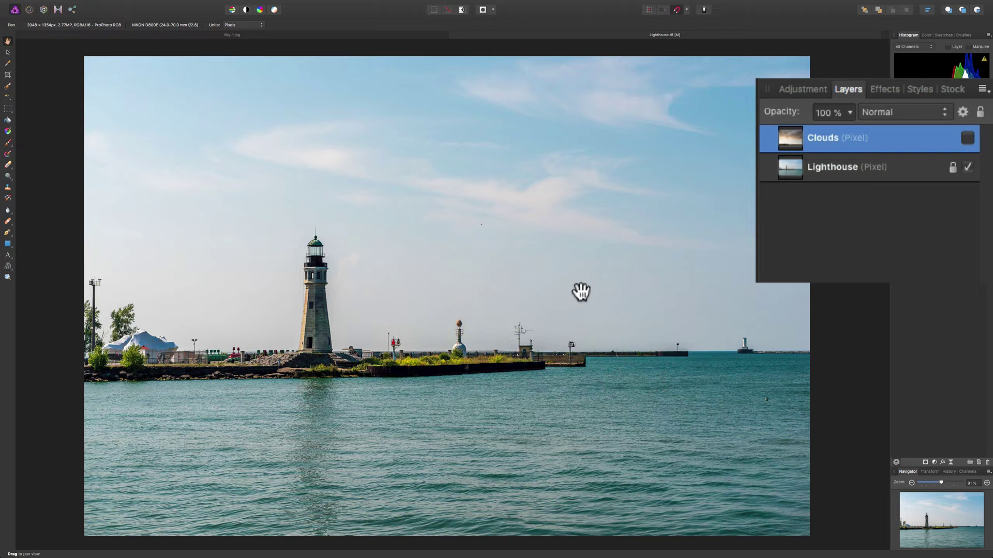
left_click_drag(581, 290, 581, 292)
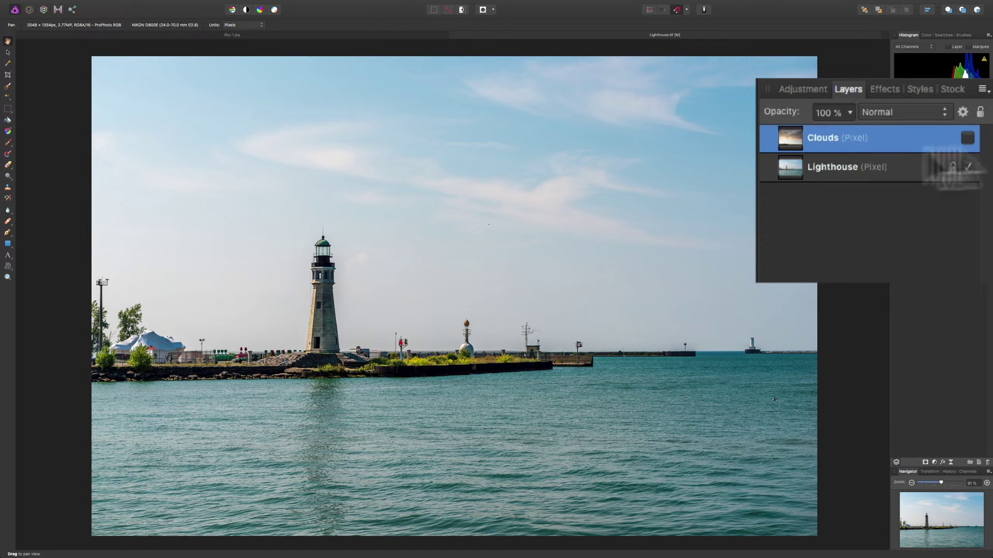
left_click(967, 138)
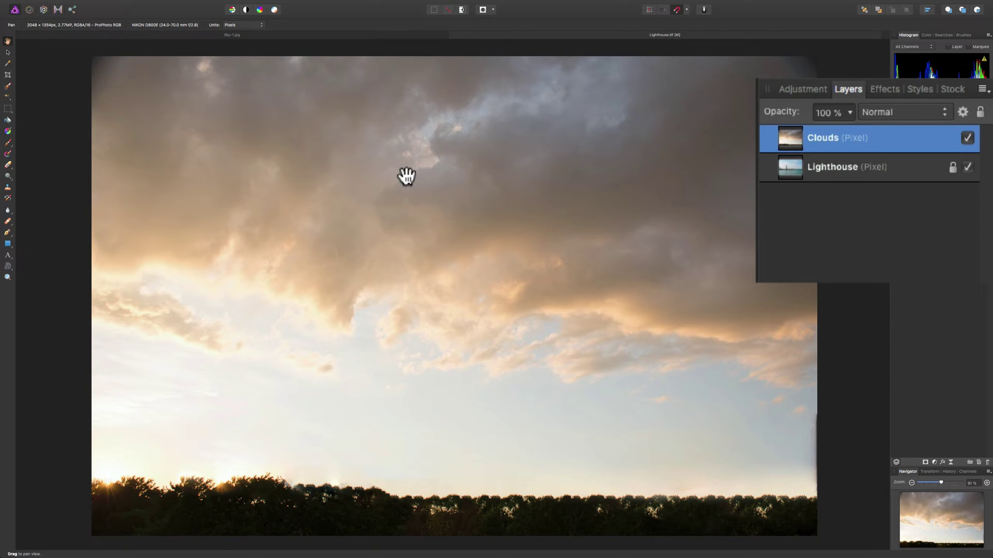
left_click(967, 137)
left_click(964, 137)
left_click(926, 167)
left_click(967, 138)
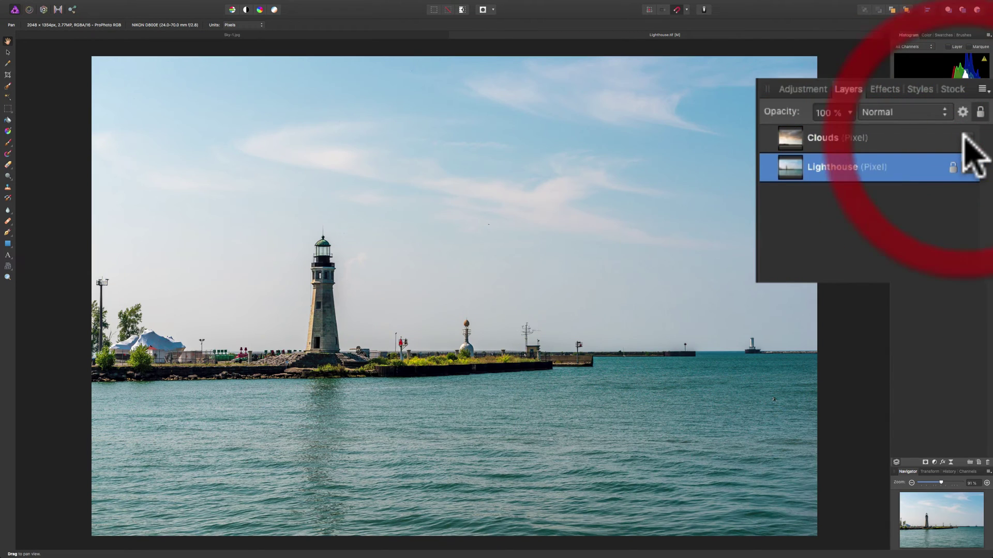
left_click(967, 138)
left_click(904, 139)
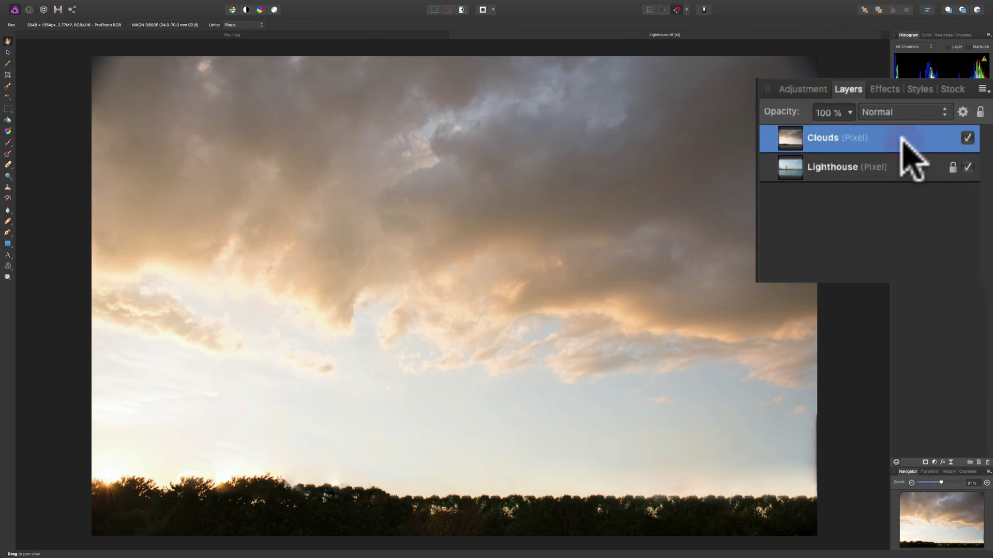
- Set the Clouds blend ranges to the Blue channel and lower the left underlying node to reveal the lighthouse
left_click(961, 112)
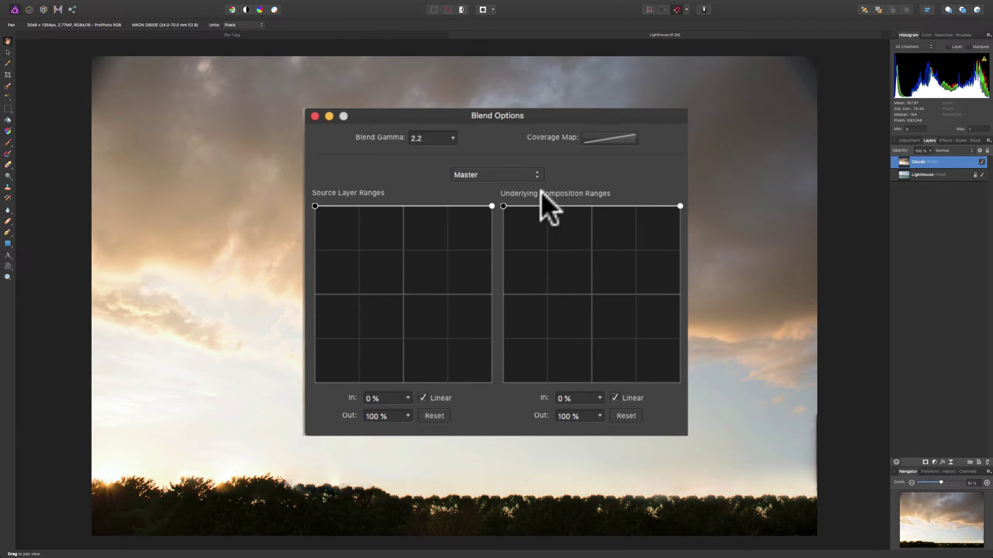
left_click(535, 175)
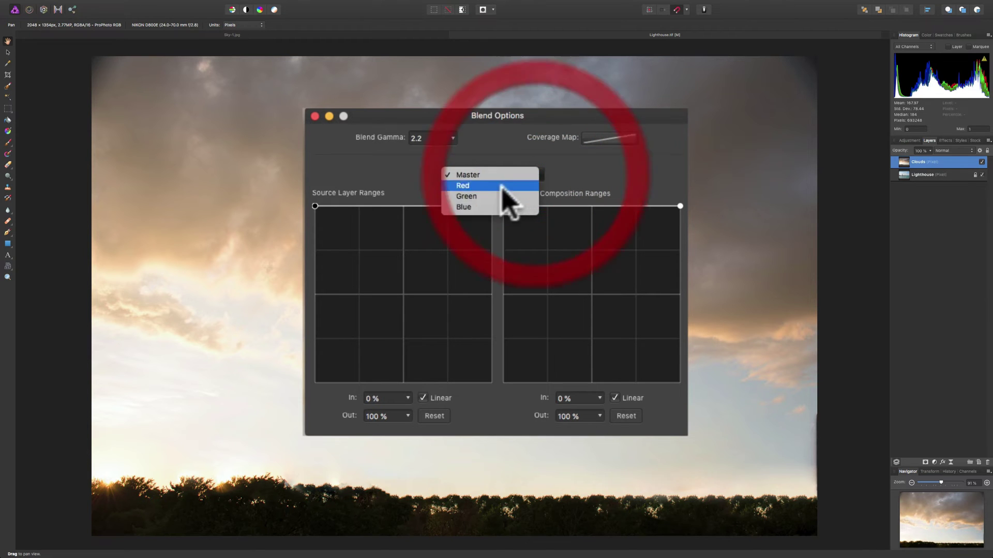
left_click(489, 207)
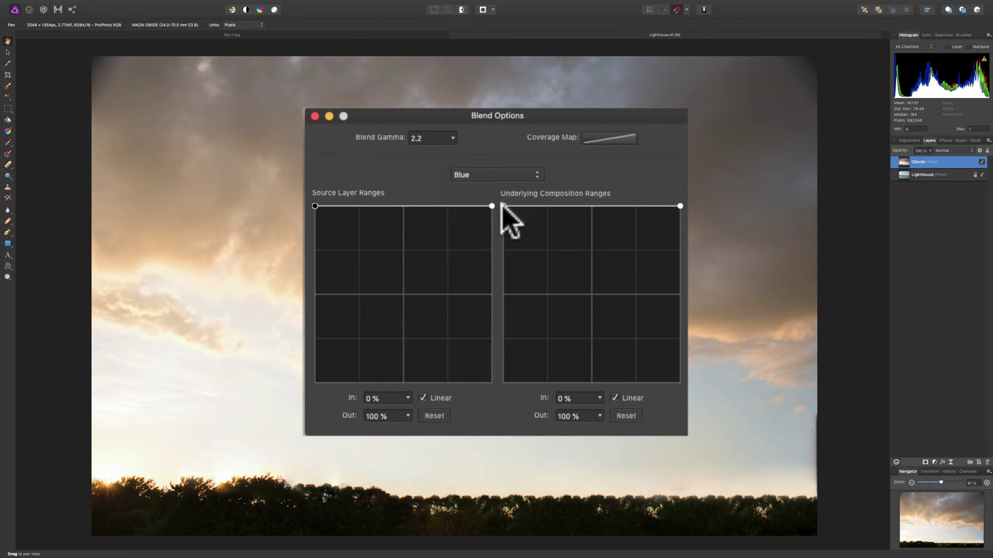
left_click_drag(503, 205, 489, 385)
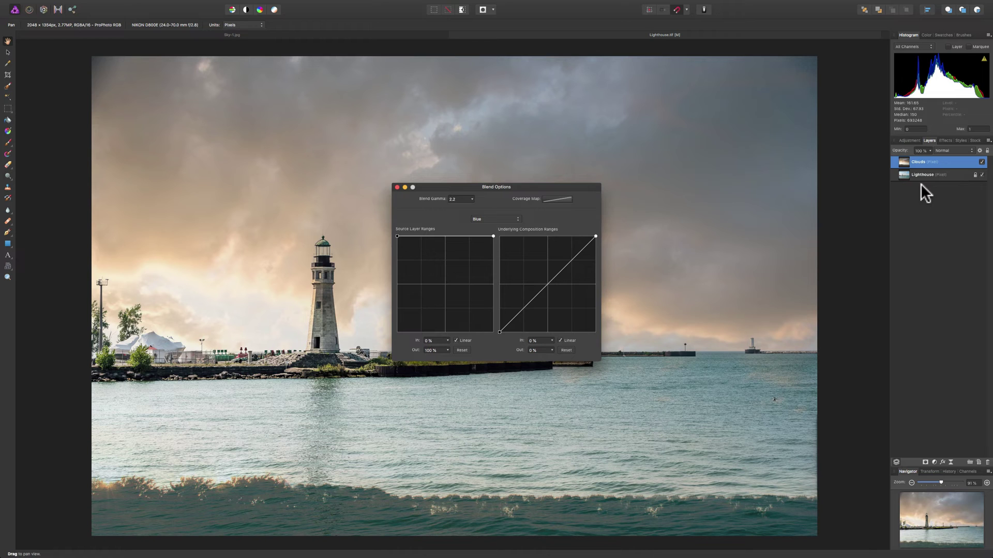
- Close the Blend Options dialog, keeping the blue-channel blend ranges
left_click(397, 187)
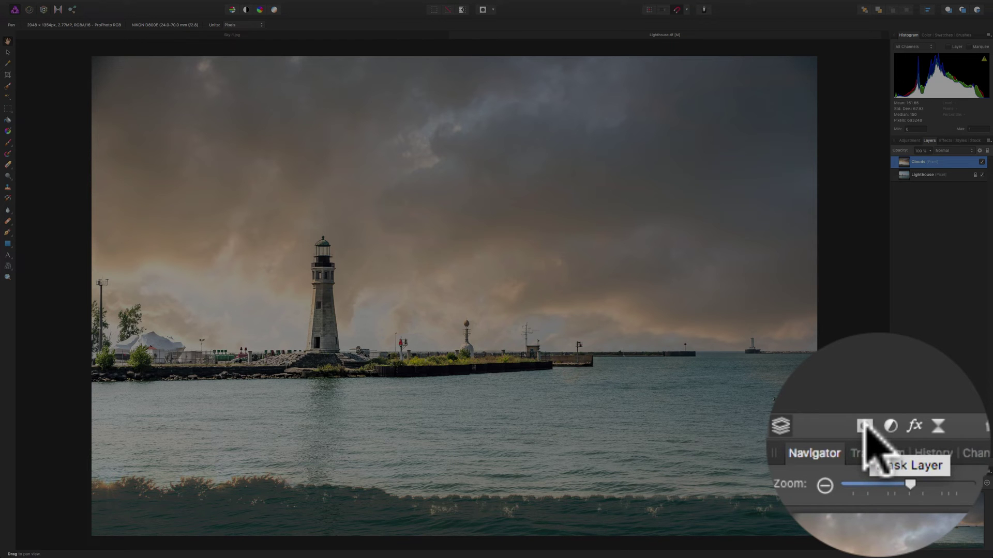
- Add a mask to the Clouds layer and select the mask for painting
left_click(866, 426)
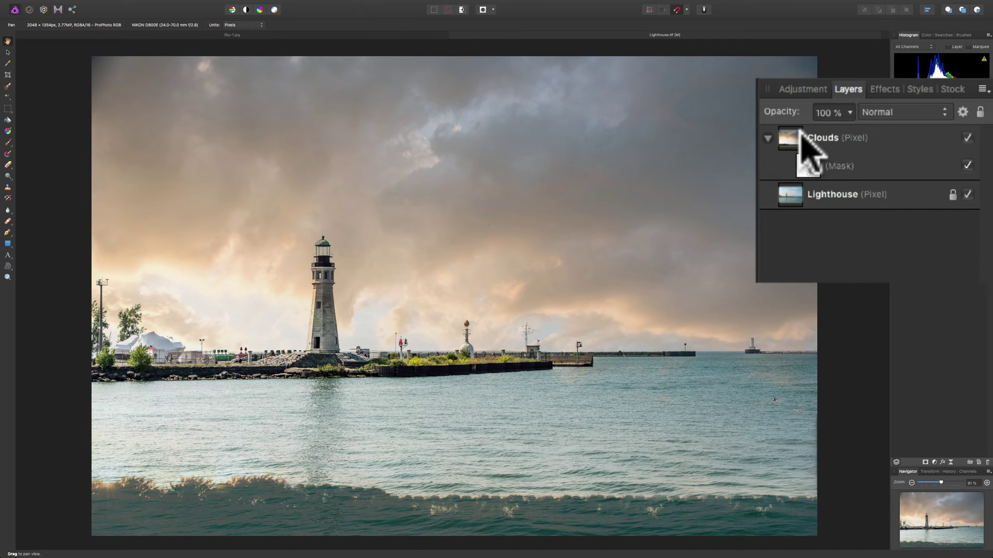
left_click(891, 165)
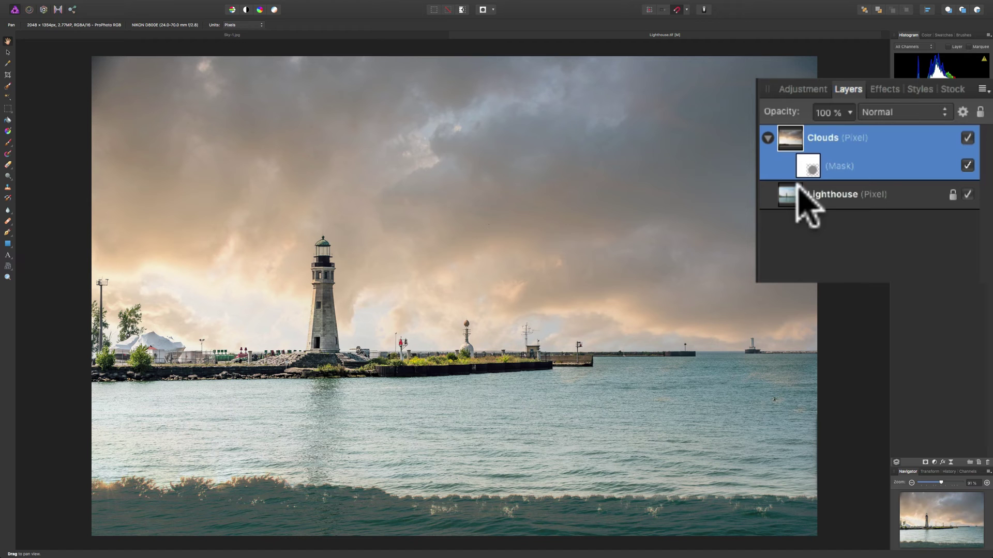
left_click(805, 164)
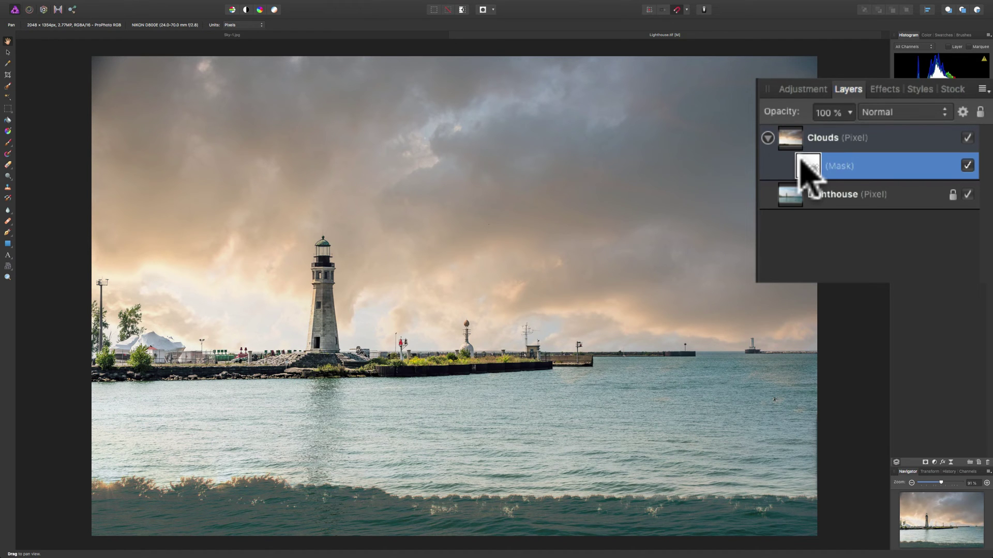
- Make black the active foreground painting colour
left_click(925, 34)
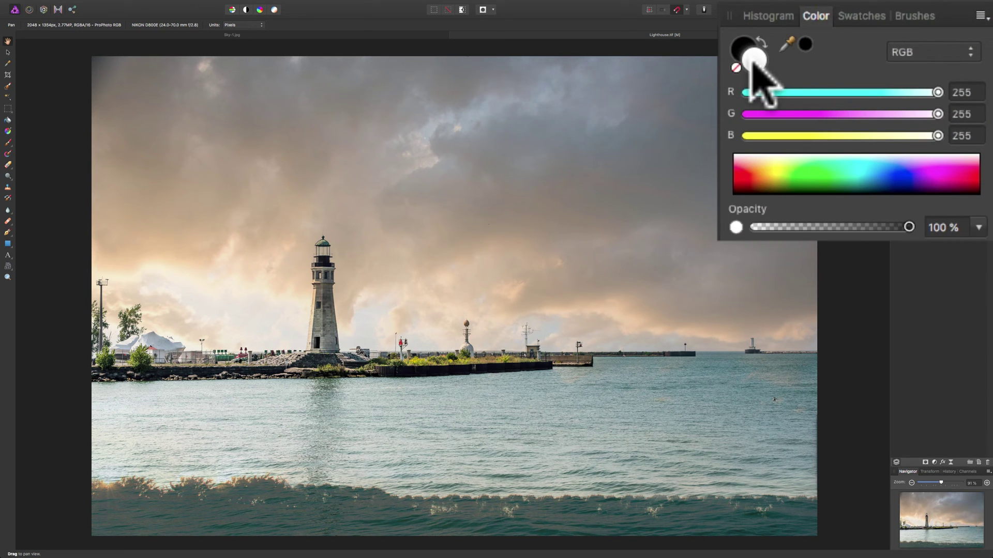
key("x")
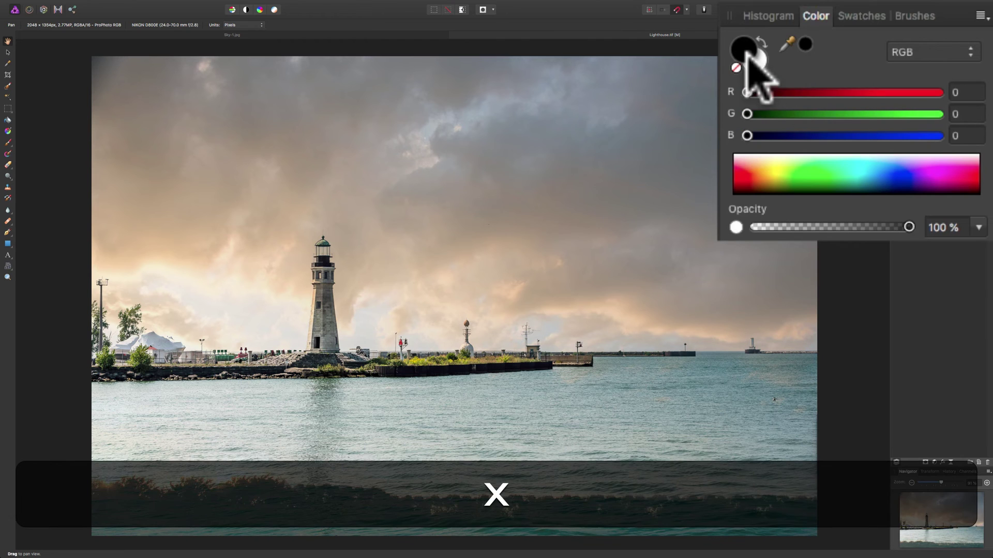
key("x")
key("x")
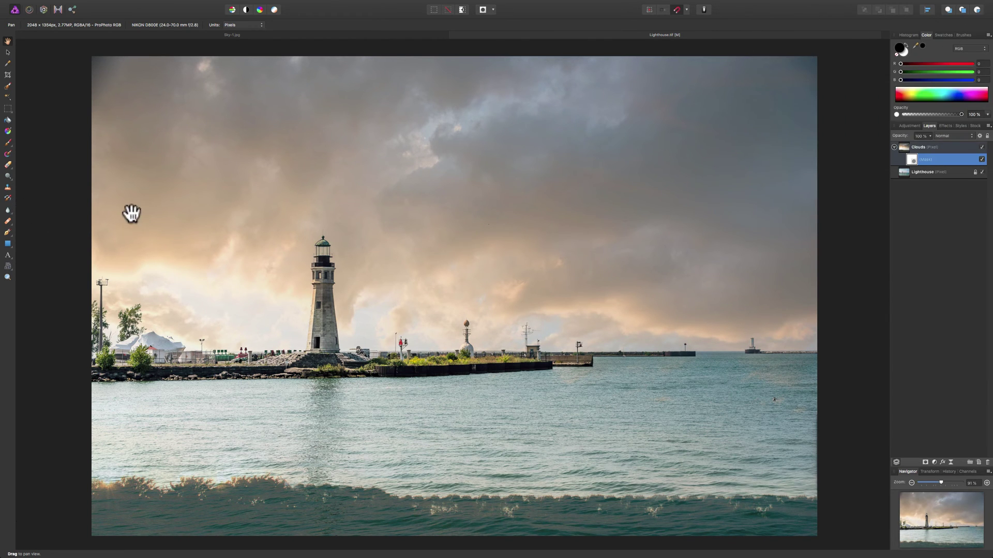
- Brush black across the bottom water to hide cloud waves and haze, toggling Clouds to compare
key("b")
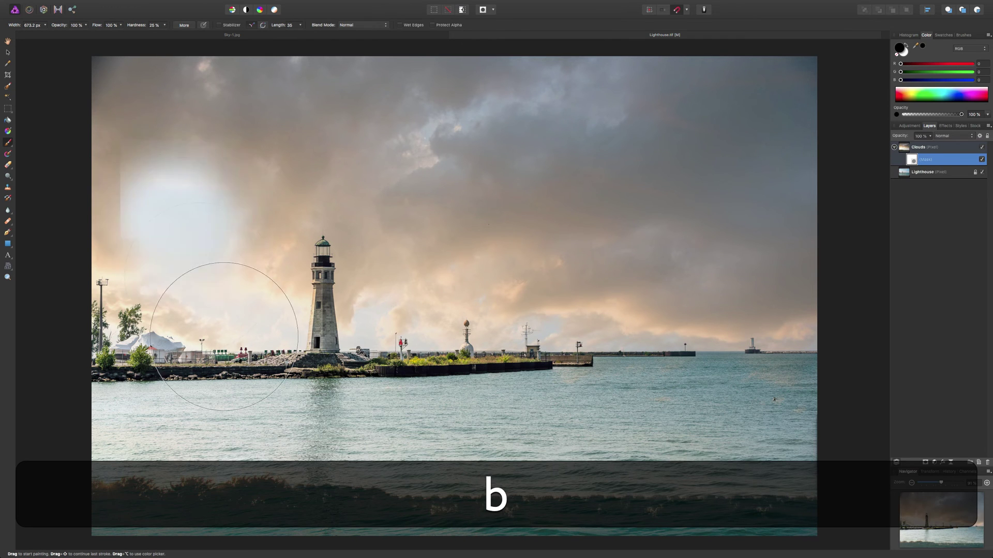
left_click(348, 448)
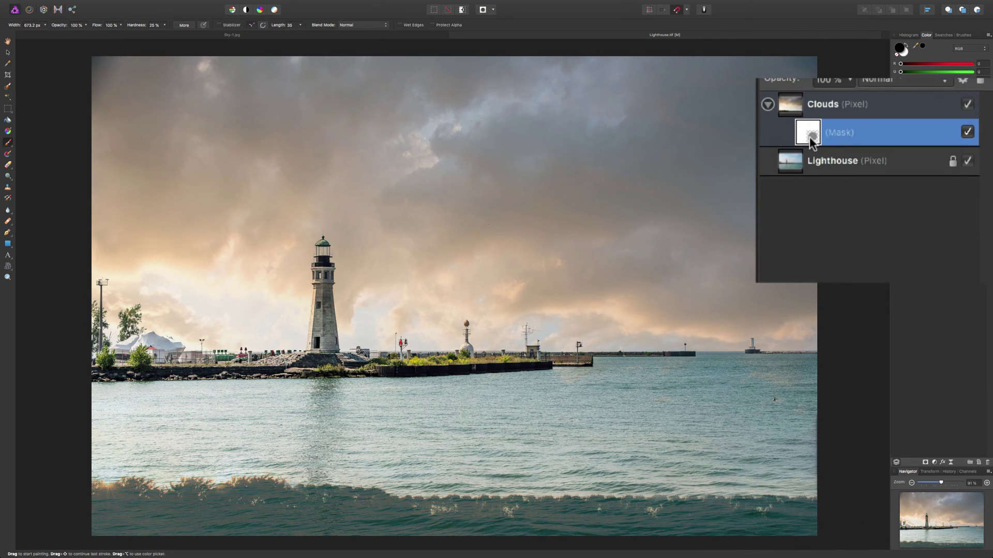
mouse_move(819, 481)
left_mouse_down()
mouse_move(709, 498)
mouse_move(207, 496)
mouse_move(23, 476)
left_mouse_up()
mouse_move(747, 447)
left_mouse_down()
mouse_move(765, 434)
mouse_move(383, 439)
mouse_move(223, 418)
mouse_move(119, 439)
left_mouse_up()
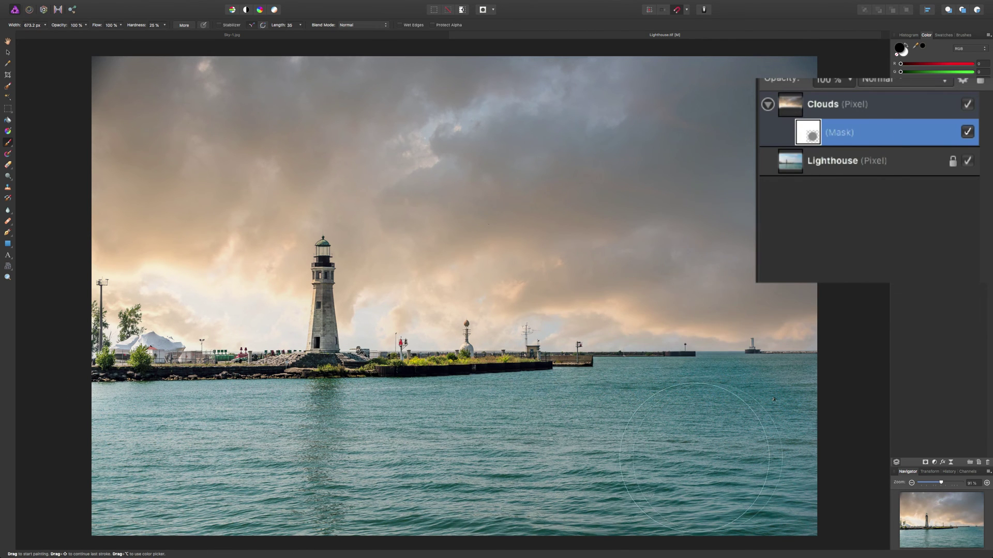
left_click(967, 106)
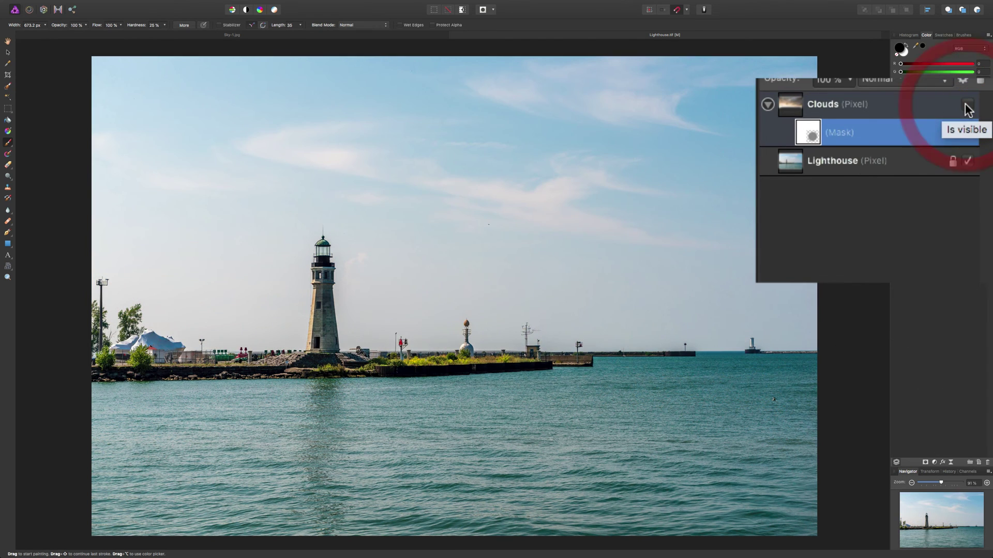
left_click(966, 106)
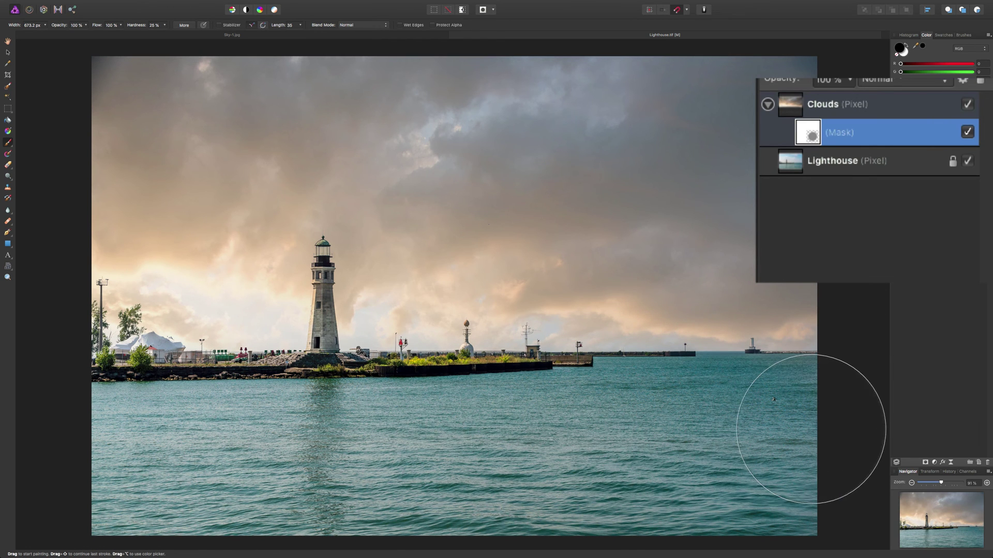
- Shrink the brush to 69.2 px and paint clouds off the lighthouse tower and base
key("bracketleft")
key("bracketleft")
key("bracketleft")
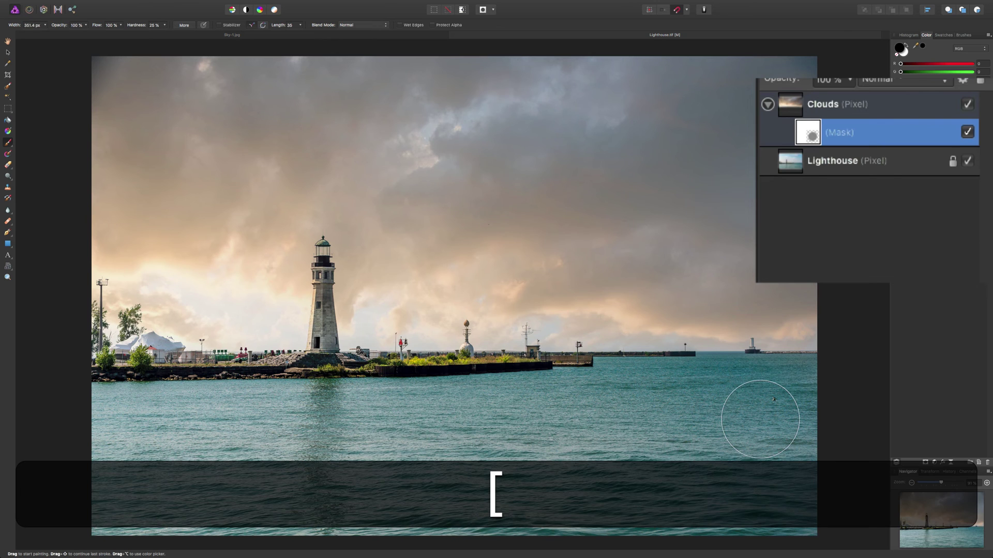
key("bracketleft")
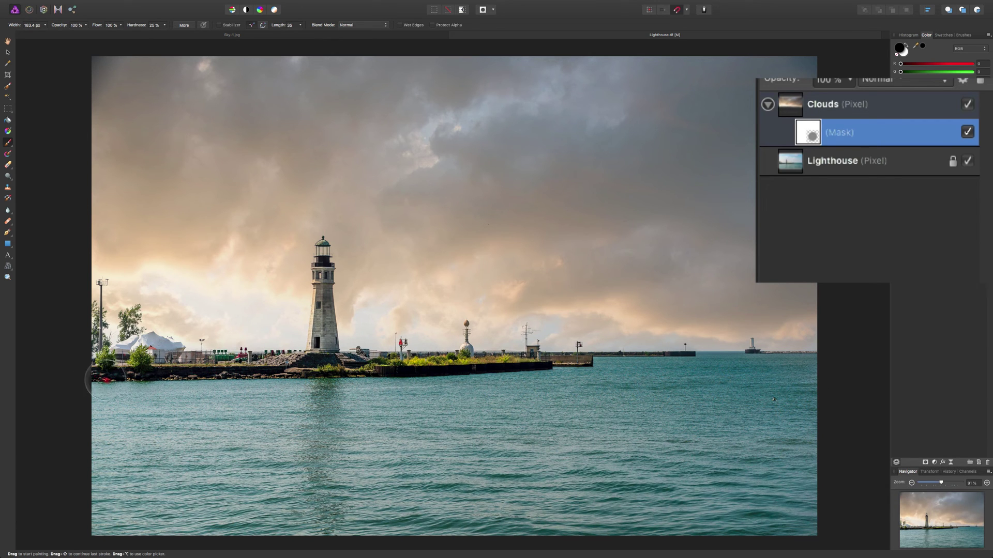
key("bracketleft")
key("bracketleft")
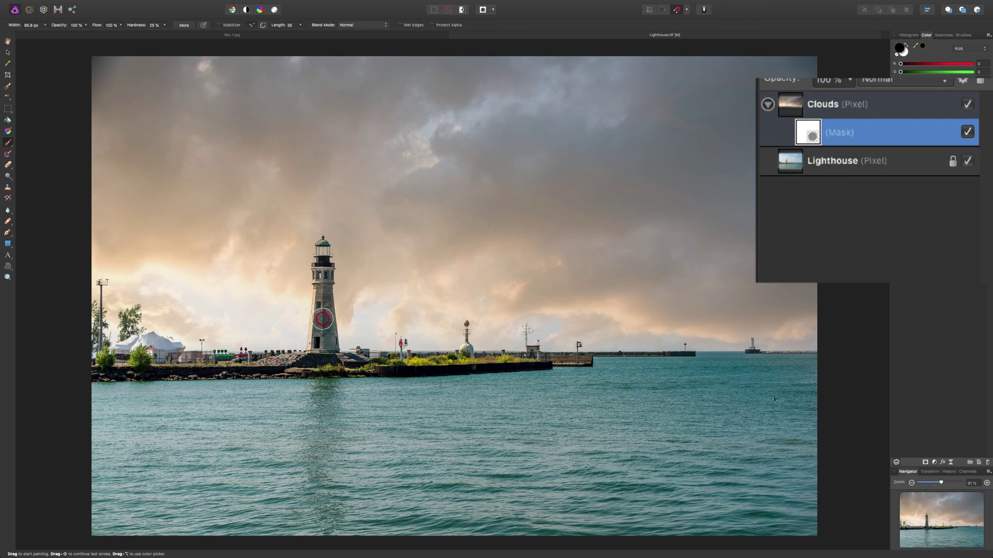
key("bracketleft")
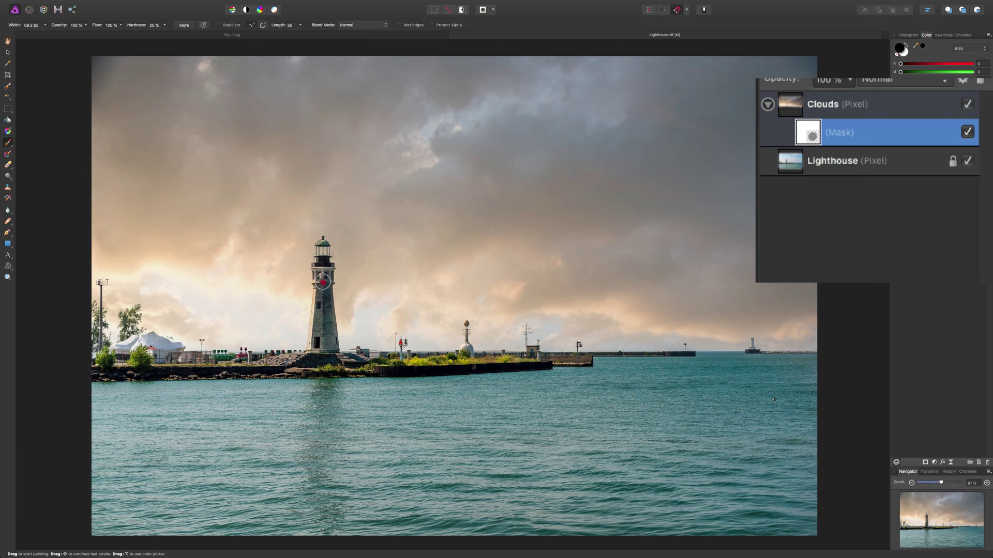
mouse_move(322, 273)
left_mouse_down()
mouse_move(327, 342)
mouse_move(317, 349)
mouse_move(318, 321)
mouse_move(321, 342)
left_mouse_up()
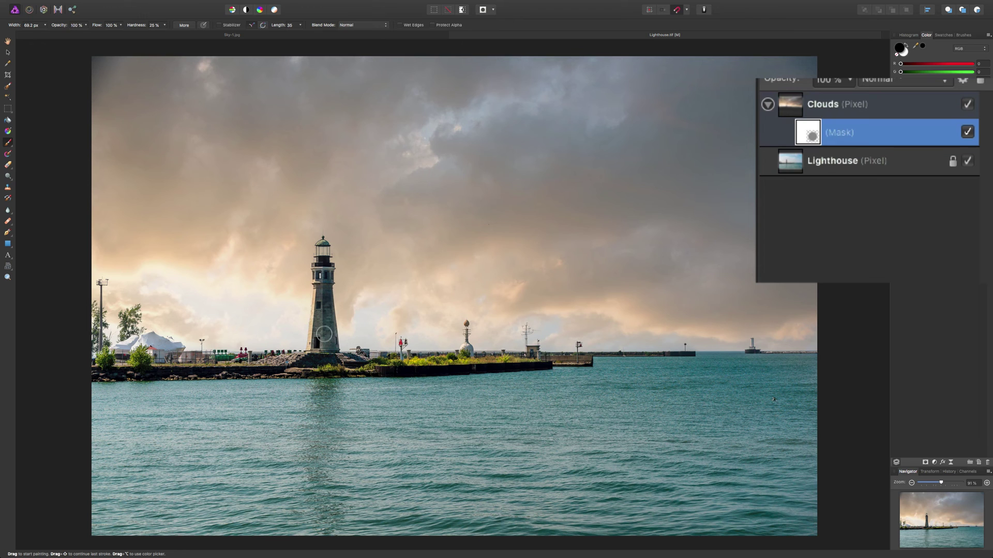
left_click(320, 324)
left_click(966, 105)
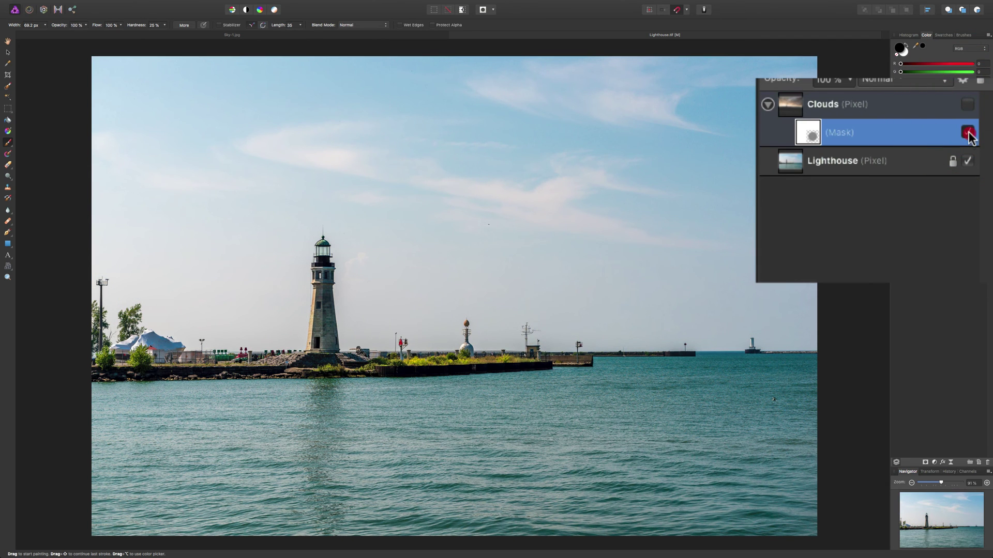
left_click(967, 132)
left_click(967, 132)
left_click(967, 105)
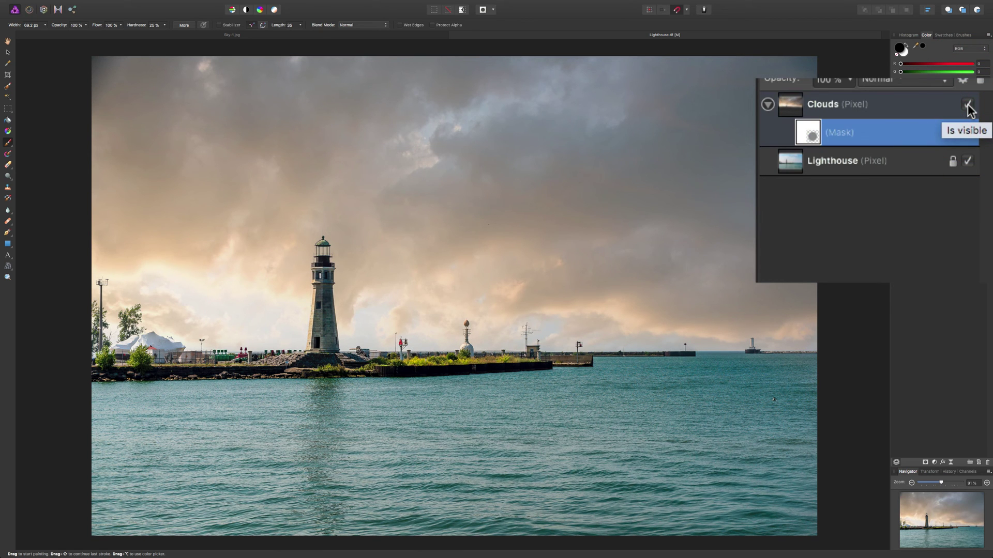
left_click(967, 105)
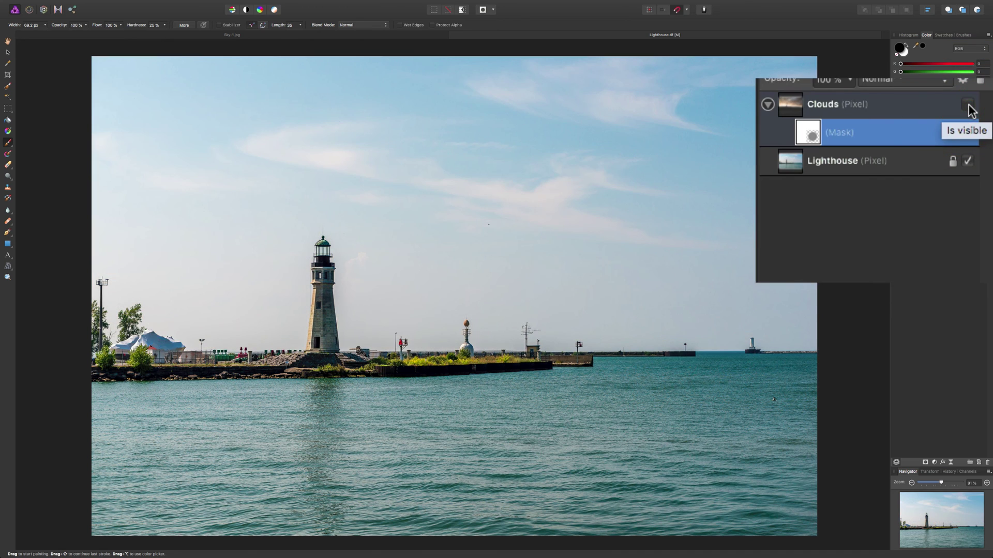
left_click(966, 105)
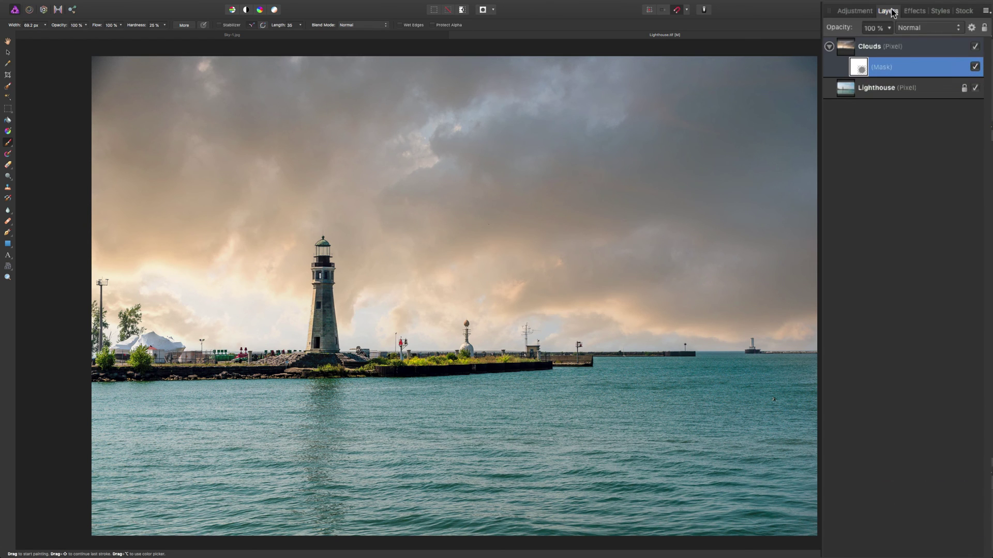
- Add an HSL adjustment layer from the Adjustment panel
left_click(854, 11)
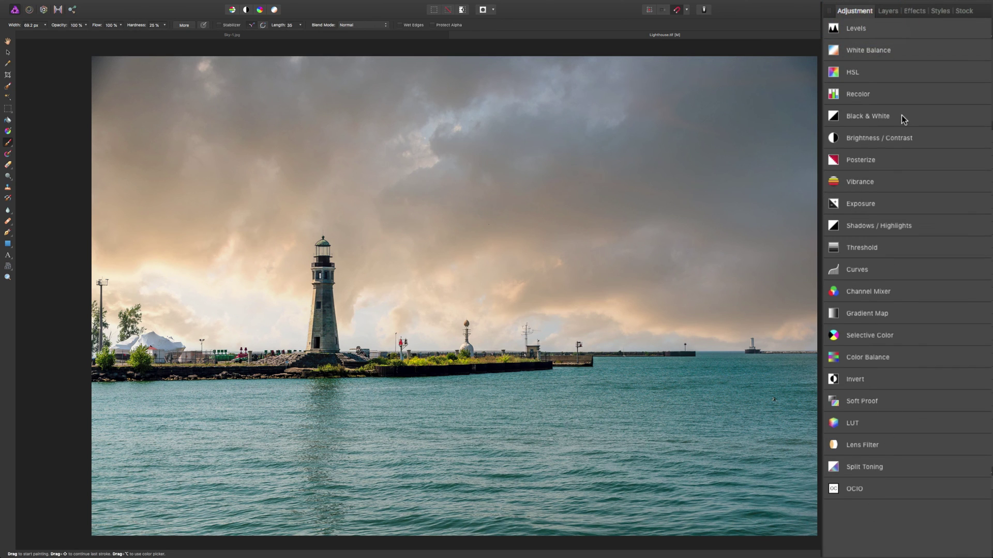
left_click(852, 73)
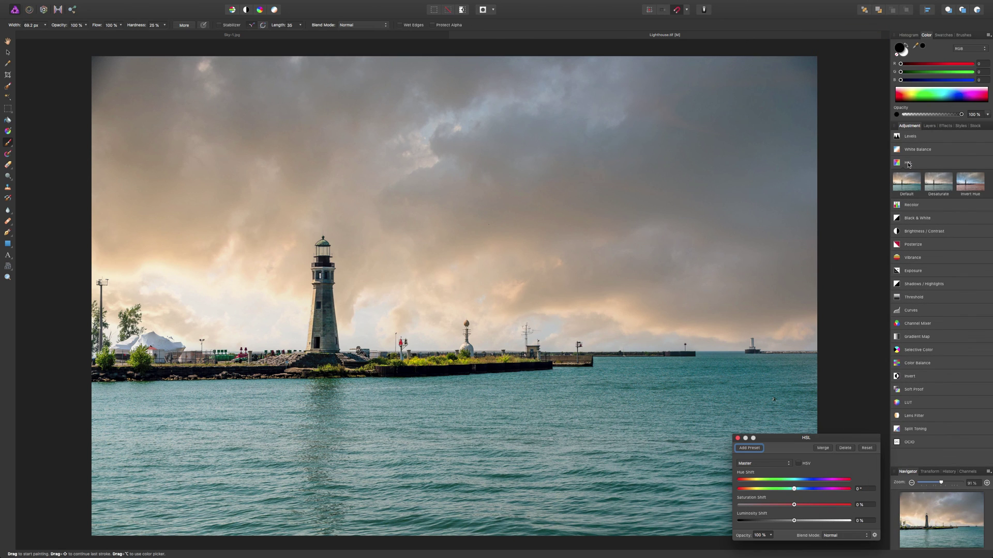
- Raise the HSL adjustment's Saturation Shift to 11%
left_click(930, 126)
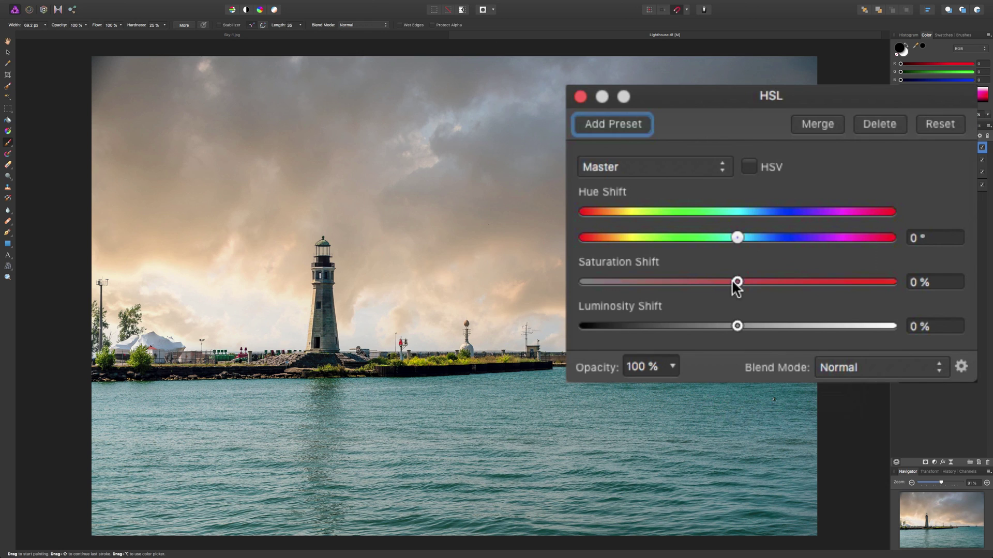
mouse_move(759, 251)
left_mouse_down()
mouse_move(814, 253)
mouse_move(766, 253)
left_mouse_up()
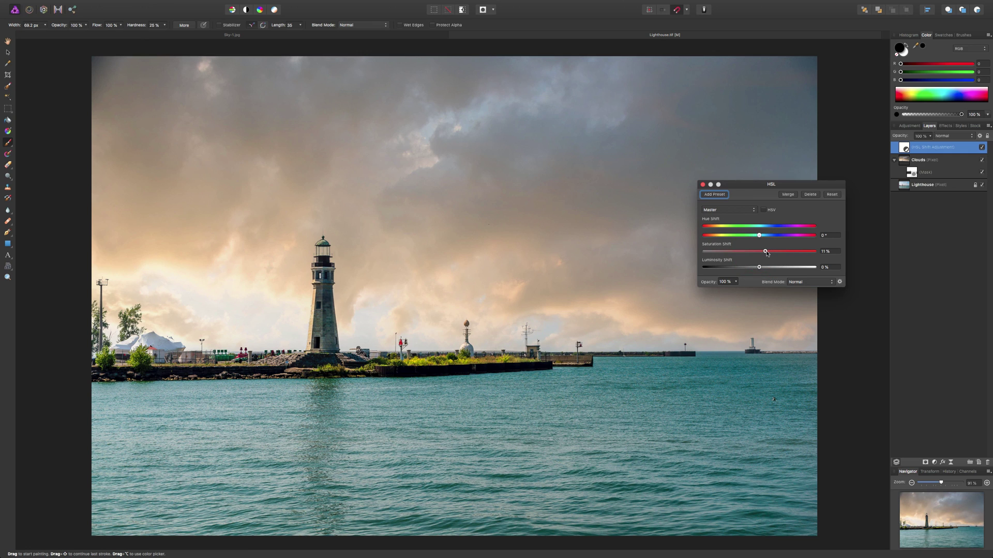